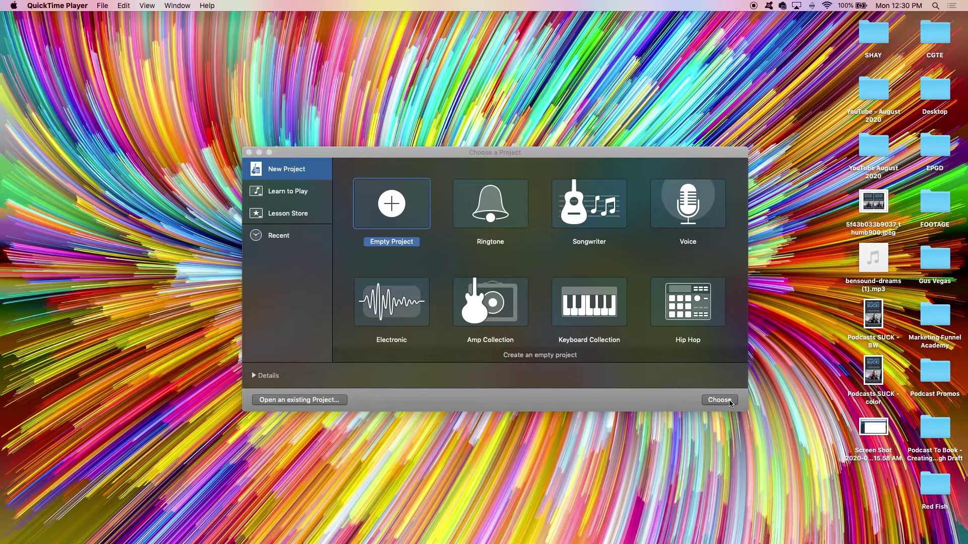
# Create an empty project with a single Audio 1 track for microphone recording.
pyautogui.click(719, 400)
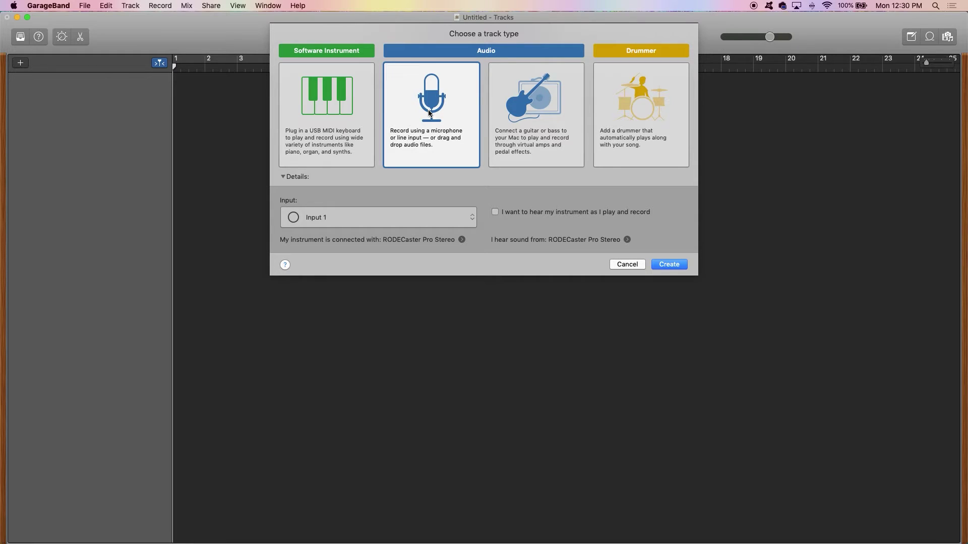
pyautogui.click(677, 266)
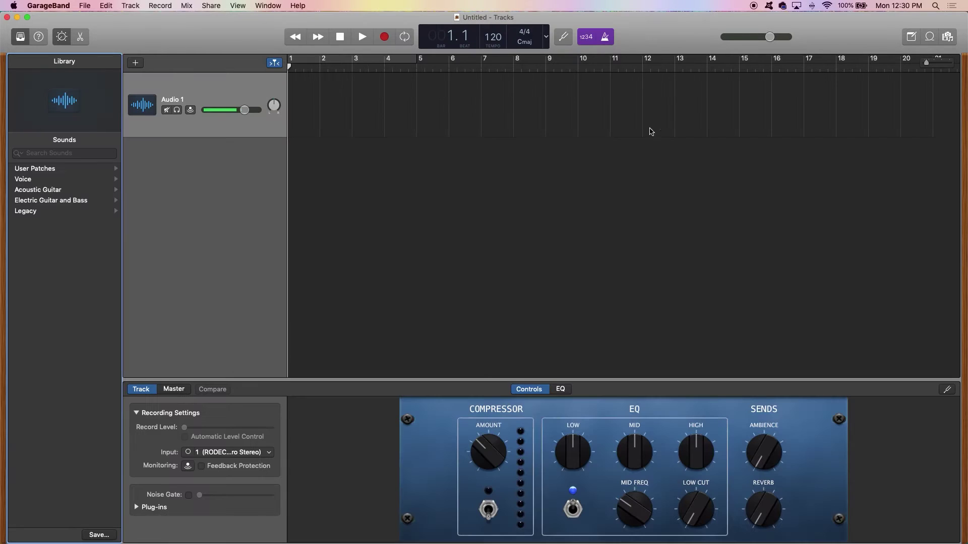
# Switch off both the metronome and the 1234 count-in in the control bar.
pyautogui.click(606, 40)
pyautogui.click(586, 39)
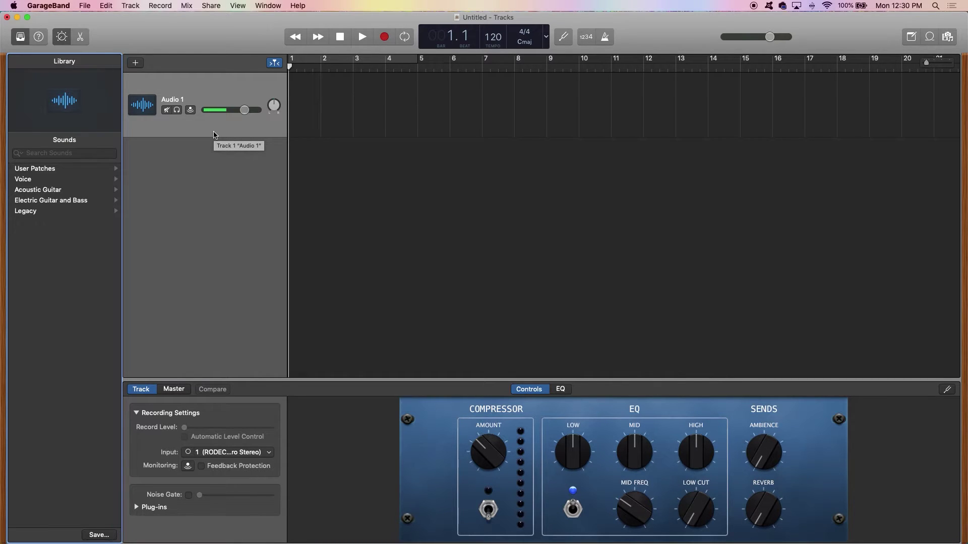
# Record an 11-bar voiceover take, Untitled_1#01, on Audio 1 and rewind to the start.
pyautogui.click(387, 38)
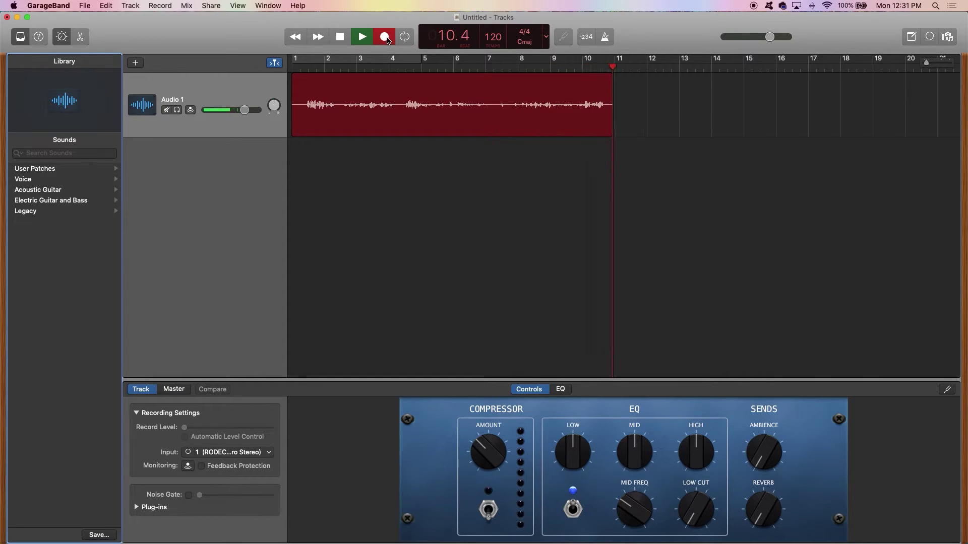
pyautogui.click(341, 40)
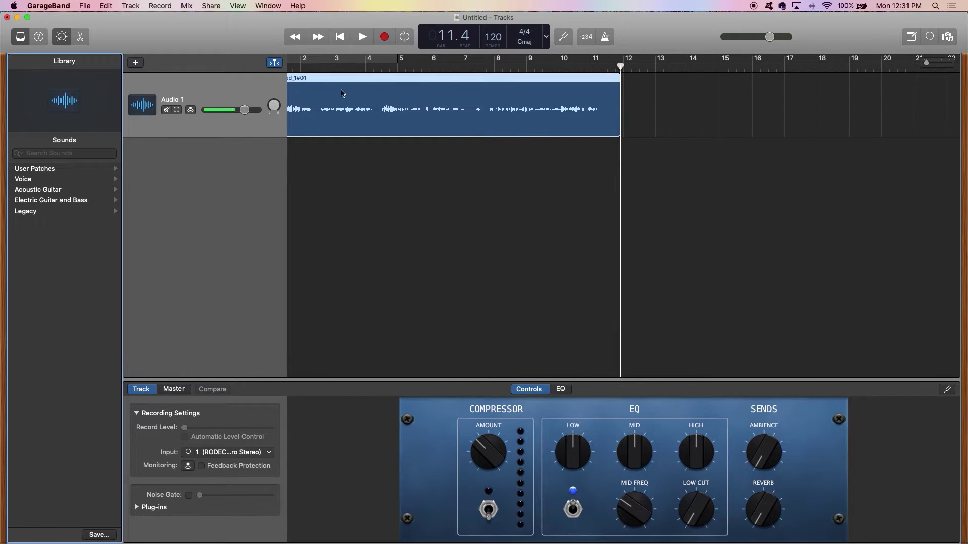
pyautogui.click(340, 40)
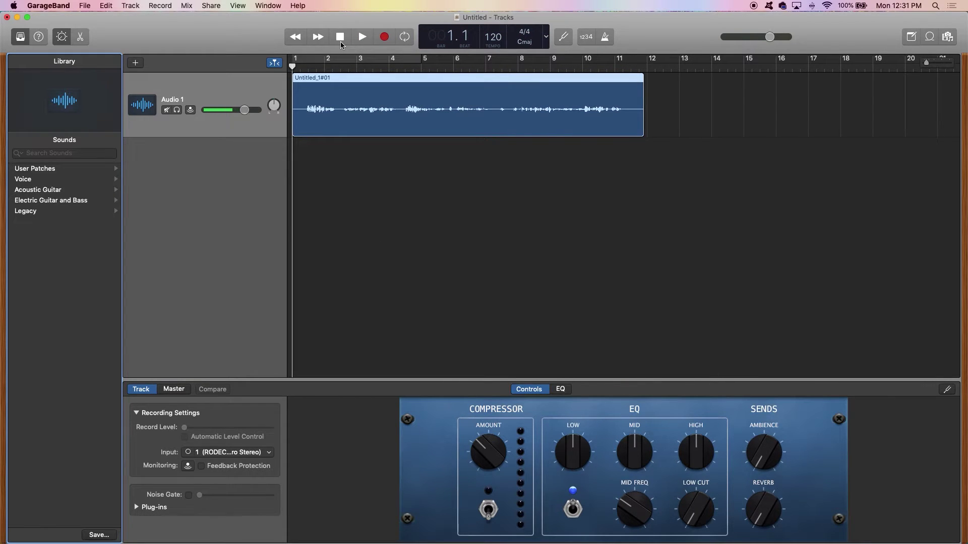
pyautogui.click(218, 91)
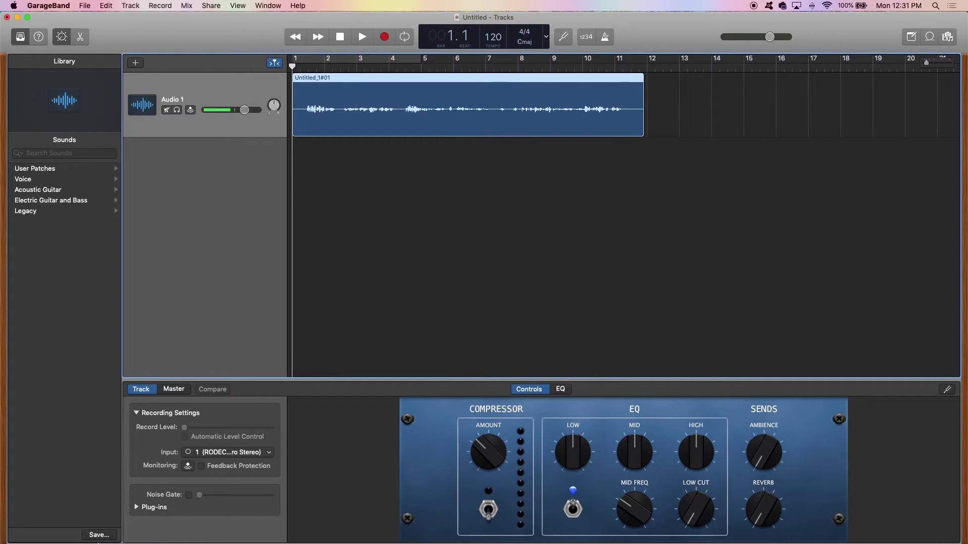
pyautogui.moveTo(171, 539)
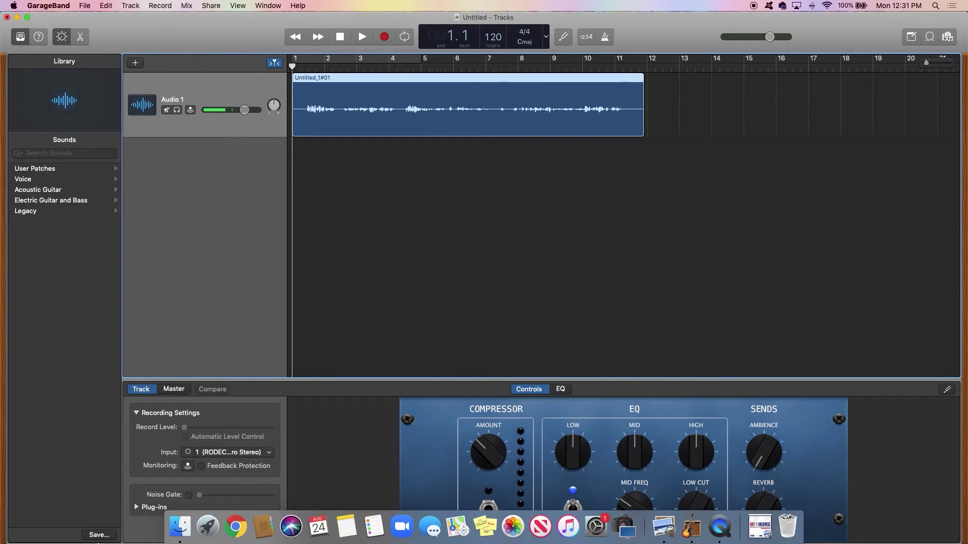
# In Finder, search This Mac for 'bensound'.
pyautogui.click(182, 529)
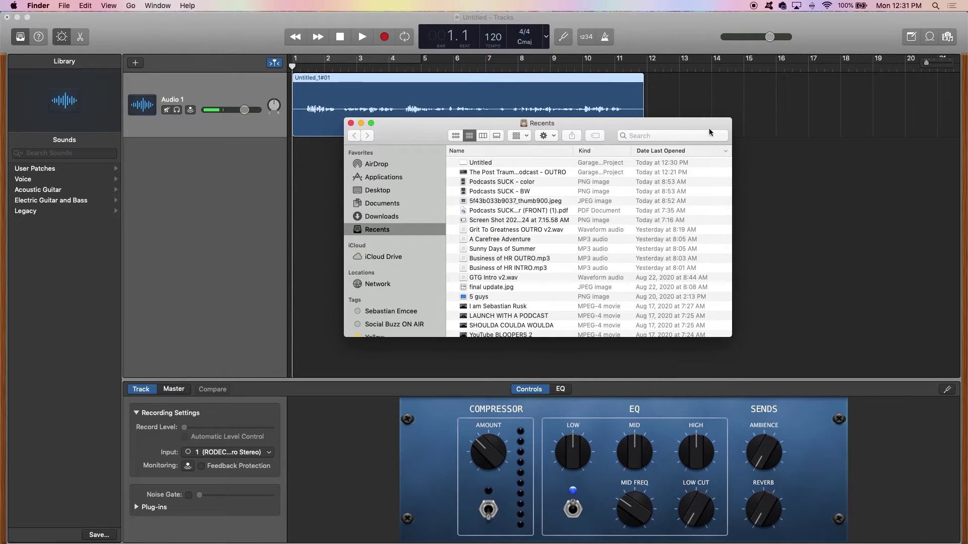
pyautogui.click(697, 134)
pyautogui.write('bensound')
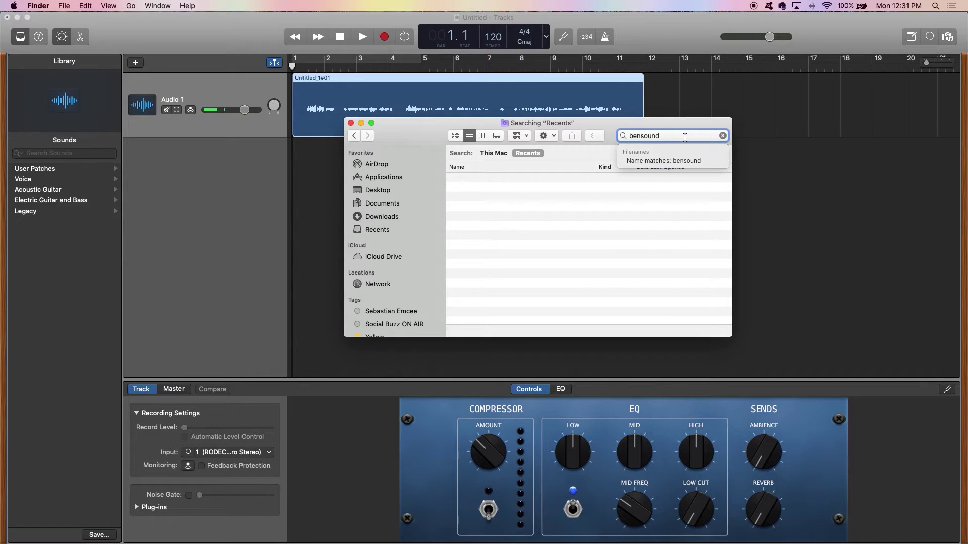
pyautogui.press('Return')
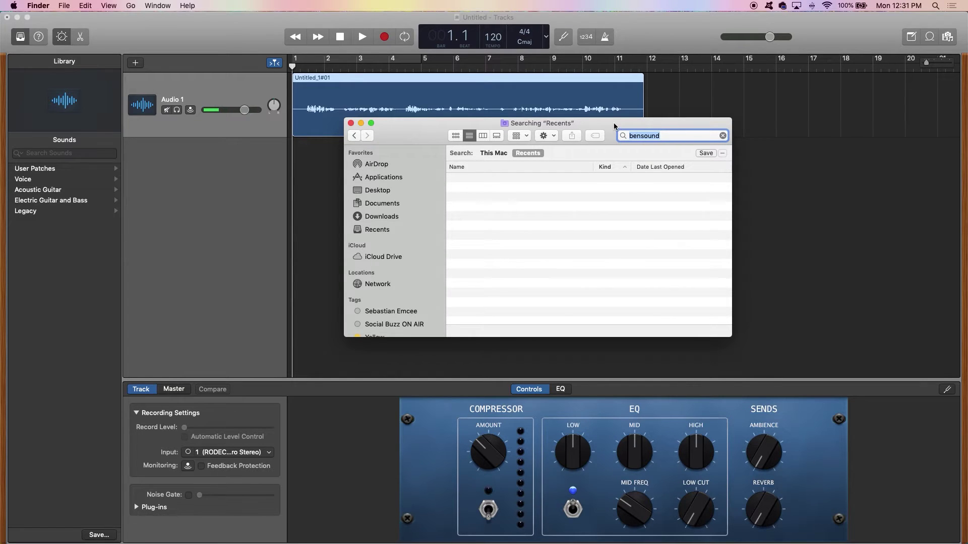
pyautogui.moveTo(614, 123); pyautogui.dragTo(670, 117)
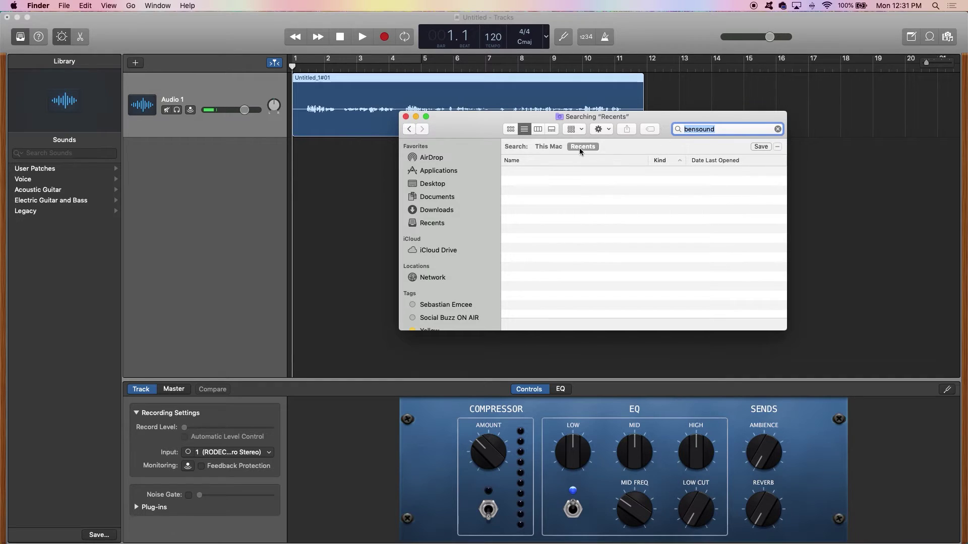
pyautogui.click(548, 146)
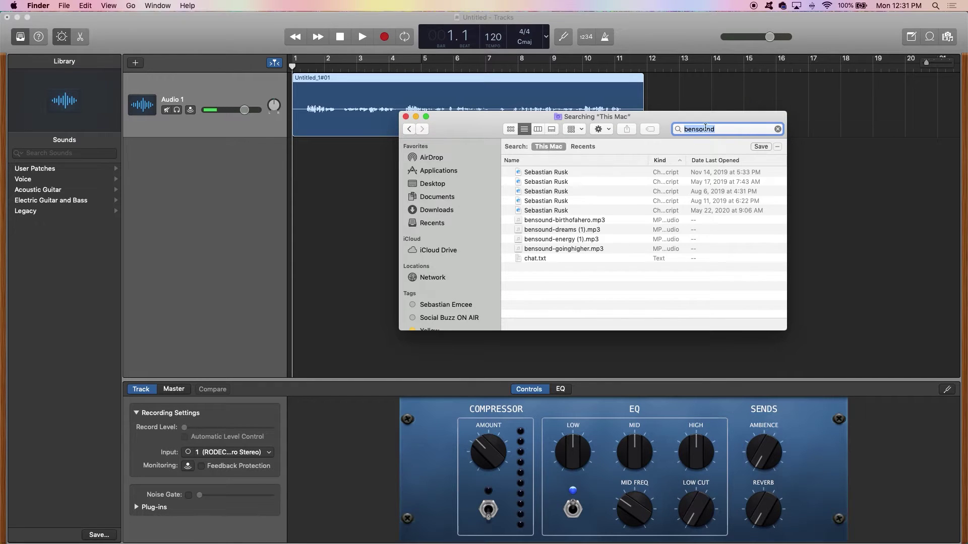
# Drag bensound-energy (1).mp3 into the tracks area and place its region at bar 1.
pyautogui.click(559, 240)
pyautogui.moveTo(476, 135); pyautogui.dragTo(574, 111)
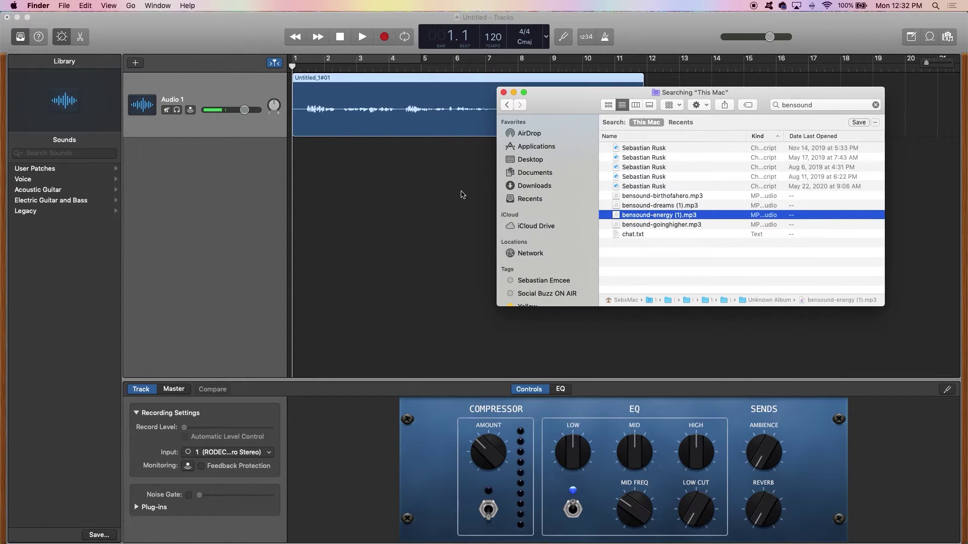
pyautogui.moveTo(648, 215); pyautogui.dragTo(413, 189)
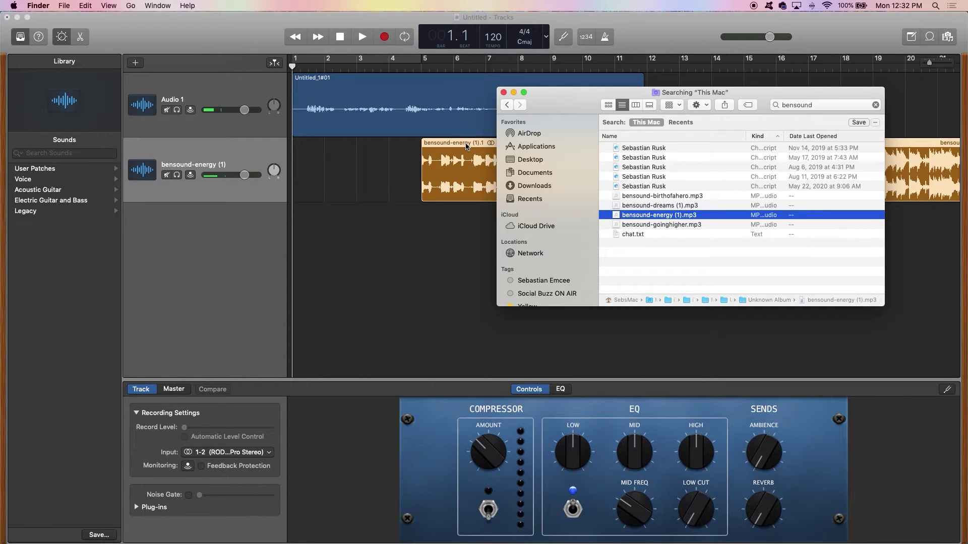
pyautogui.moveTo(464, 143); pyautogui.dragTo(275, 143)
pyautogui.moveTo(465, 148); pyautogui.dragTo(337, 148)
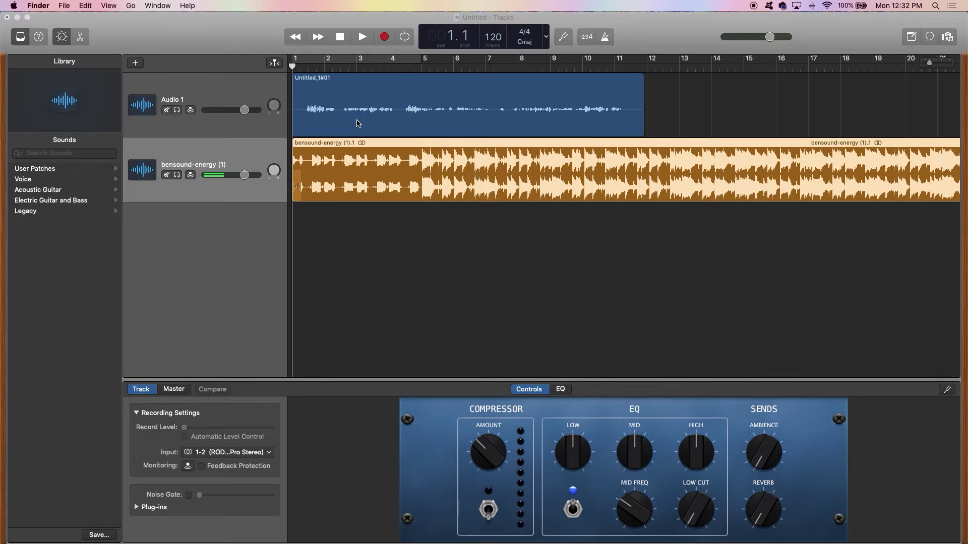
# Preview the mix and shift the voiceover region to start slightly later.
pyautogui.click(361, 37)
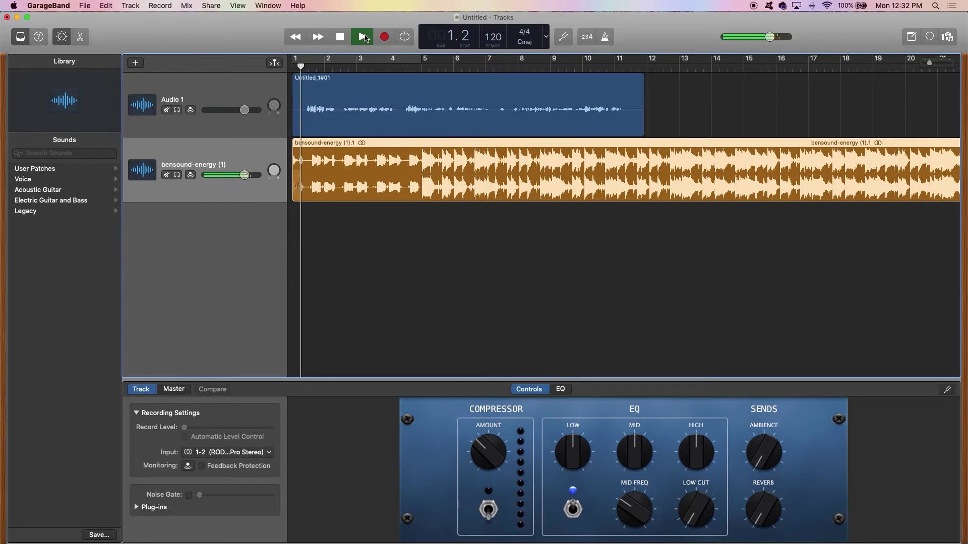
pyautogui.click(346, 41)
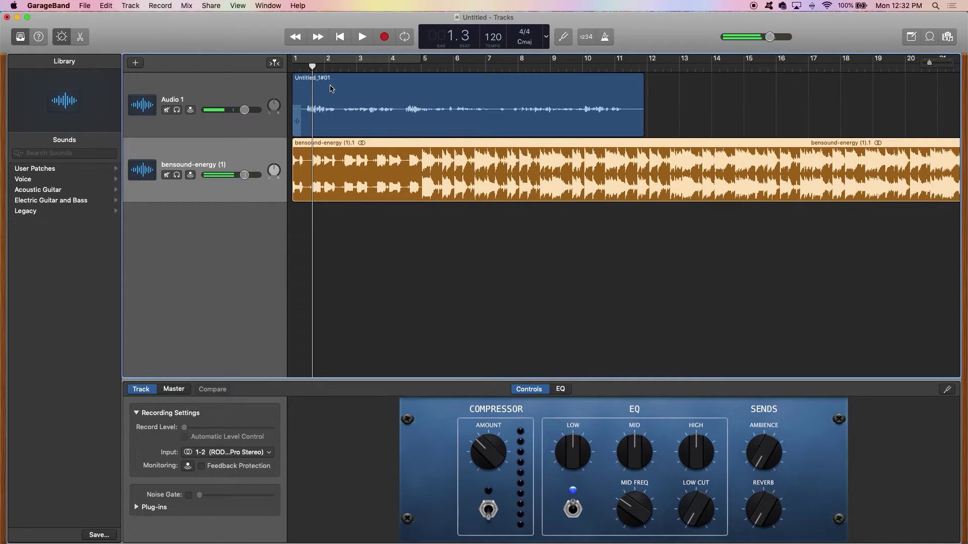
pyautogui.moveTo(335, 101); pyautogui.dragTo(353, 87)
# Turn the bensound-energy music track down to about -22.5 dB, checking levels in playback.
pyautogui.moveTo(244, 176); pyautogui.dragTo(229, 175)
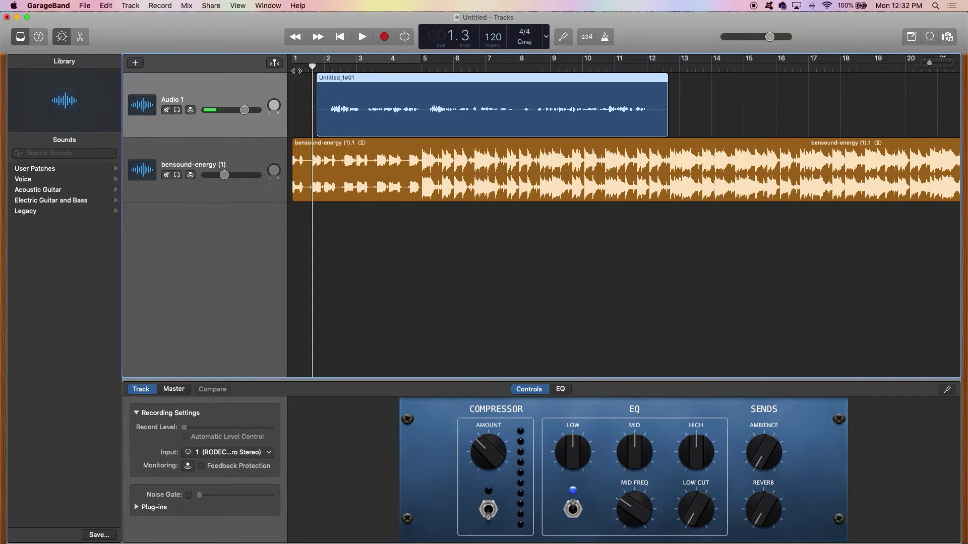
pyautogui.moveTo(312, 66); pyautogui.dragTo(282, 66)
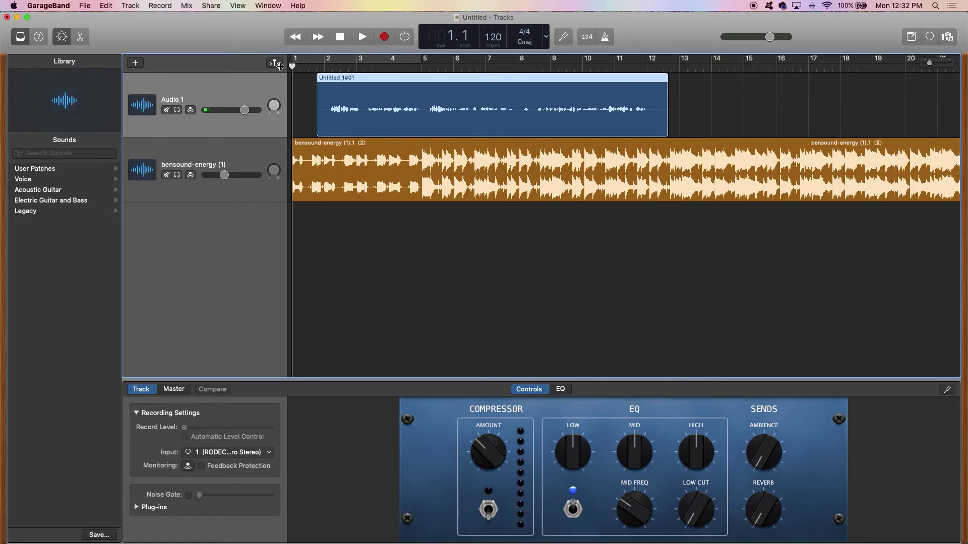
pyautogui.click(362, 36)
pyautogui.press('space')
pyautogui.moveTo(224, 175); pyautogui.dragTo(216, 175)
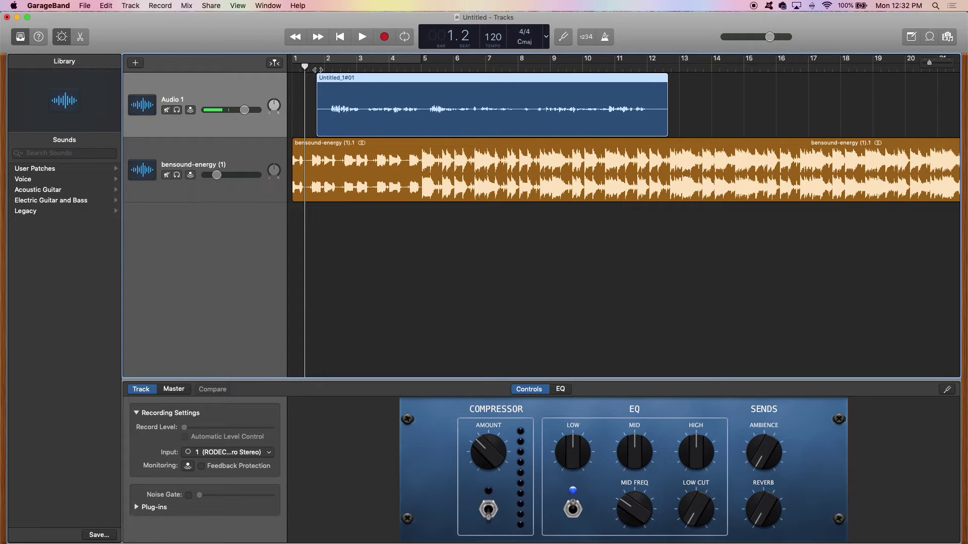
# Replay from the start and raise the voiceover track to +1.2 dB.
pyautogui.click(339, 40)
pyautogui.press('space')
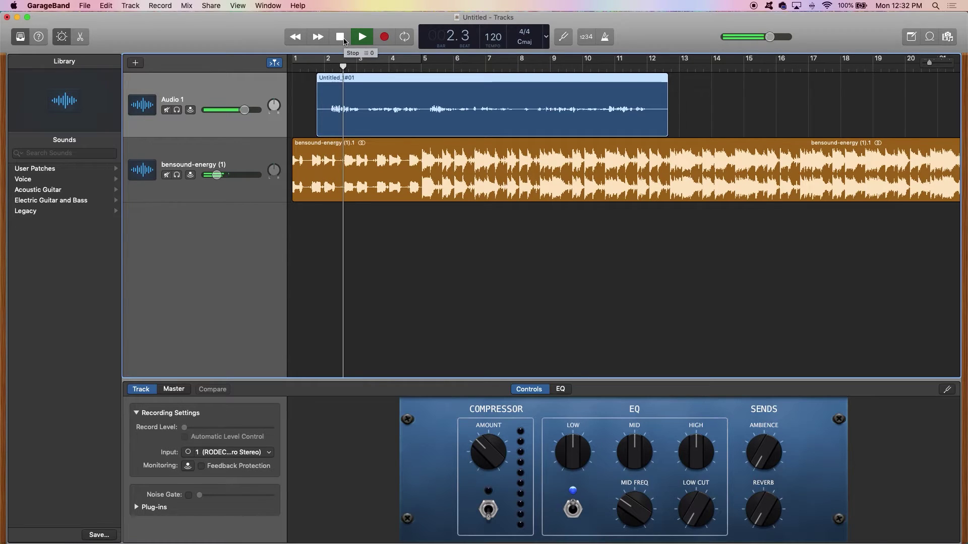
pyautogui.click(344, 40)
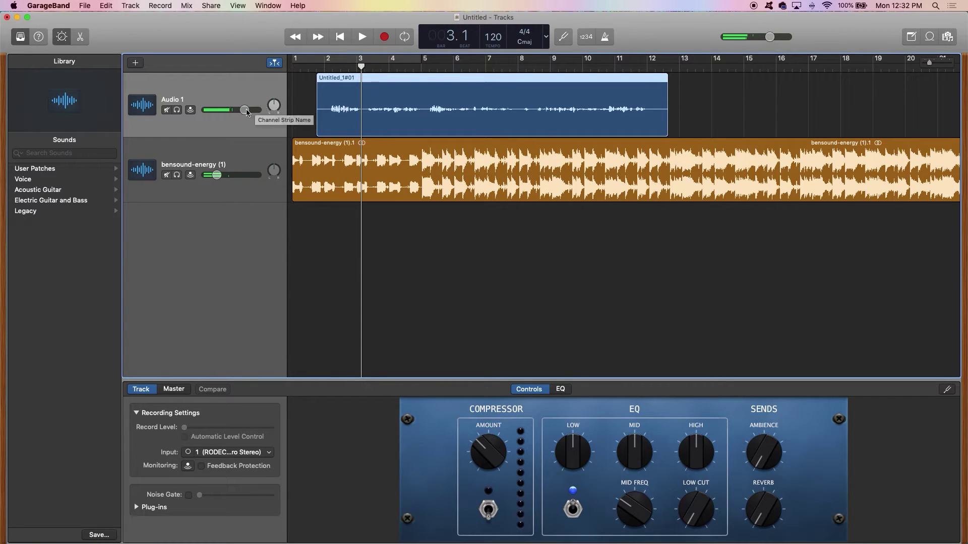
pyautogui.moveTo(247, 111); pyautogui.dragTo(248, 111)
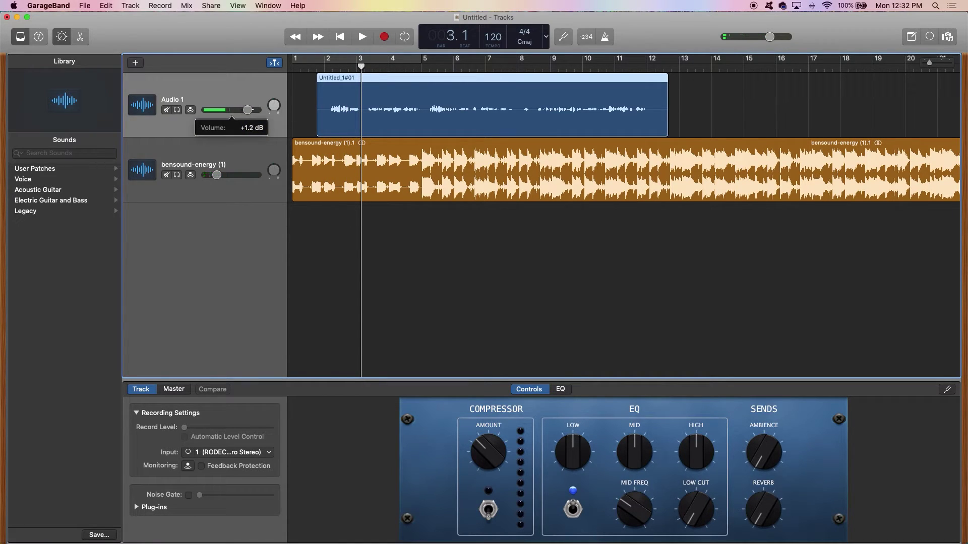
# Select the music track and browse the Library's Legacy > GarageBand sound presets.
pyautogui.moveTo(215, 175)
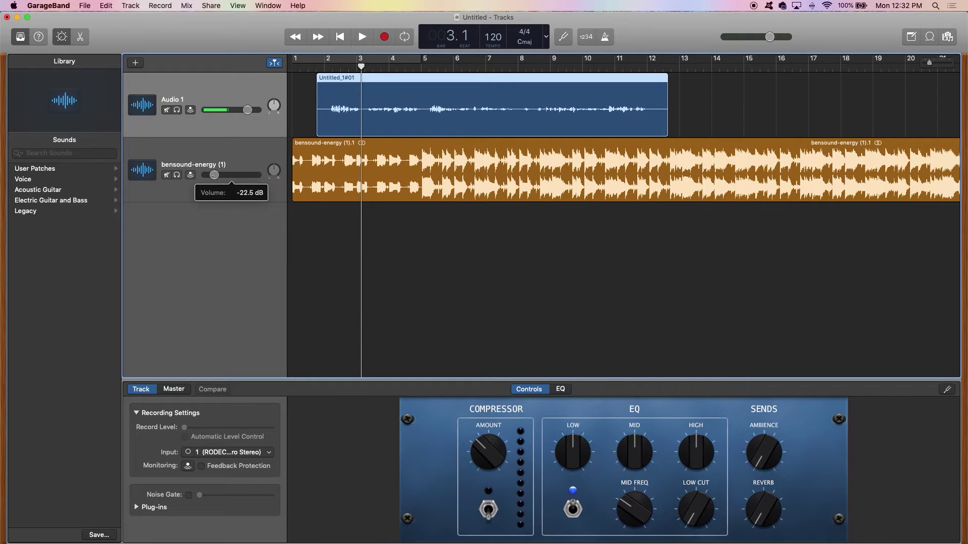
pyautogui.click(199, 169)
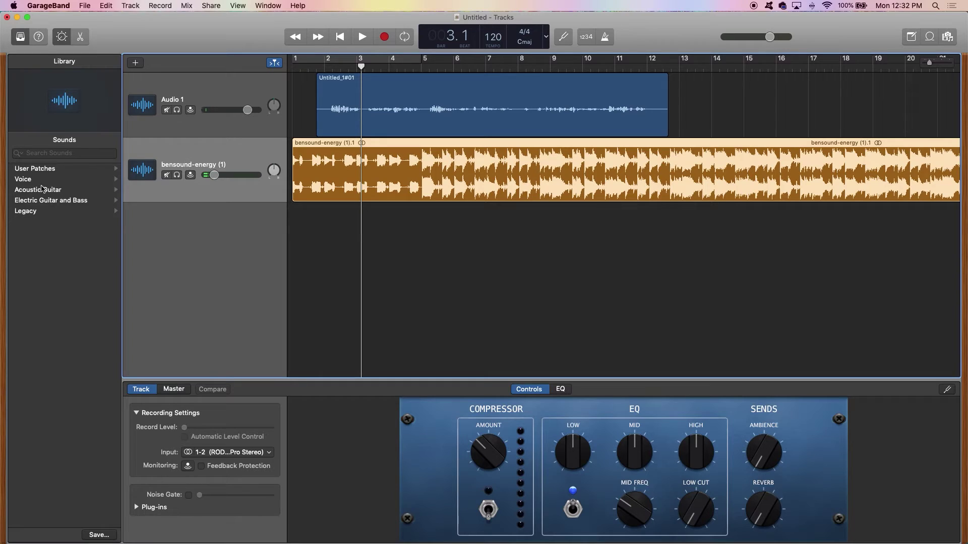
pyautogui.click(56, 215)
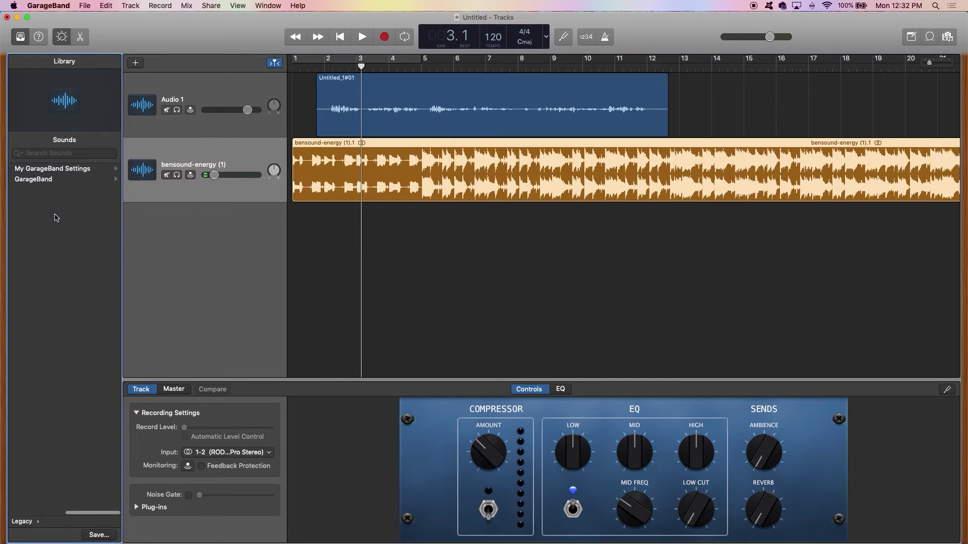
pyautogui.click(84, 179)
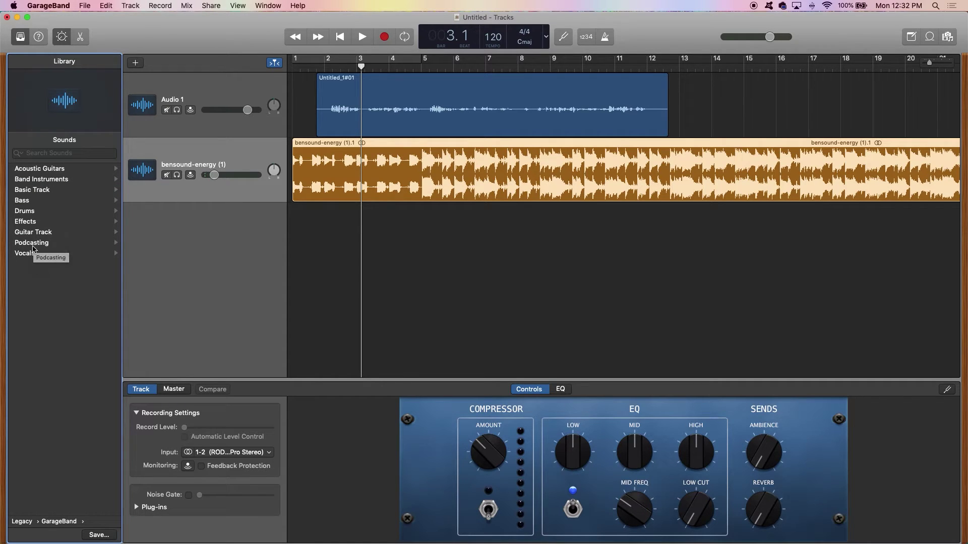
# Apply the Band Instruments > No Effects preset to the music track and play from bar 1.
pyautogui.click(47, 180)
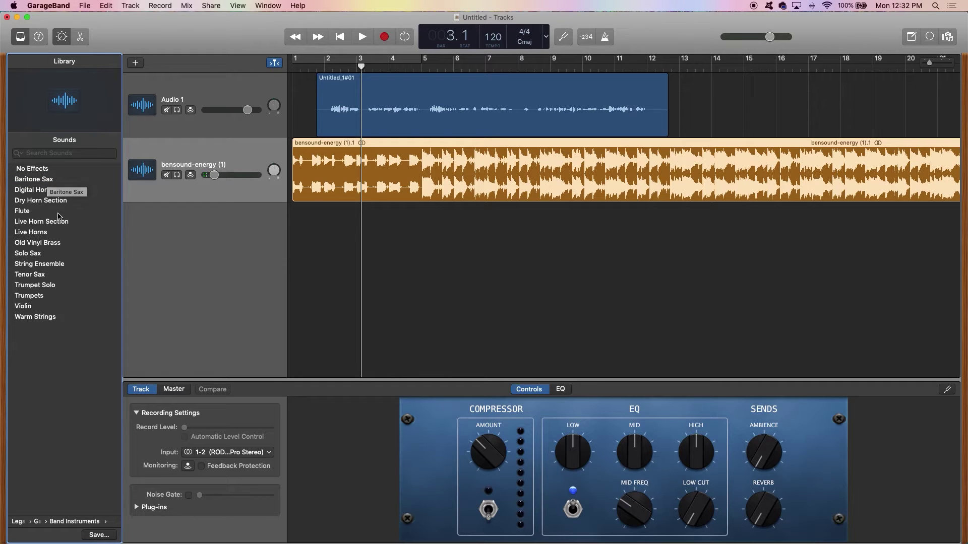
pyautogui.click(39, 172)
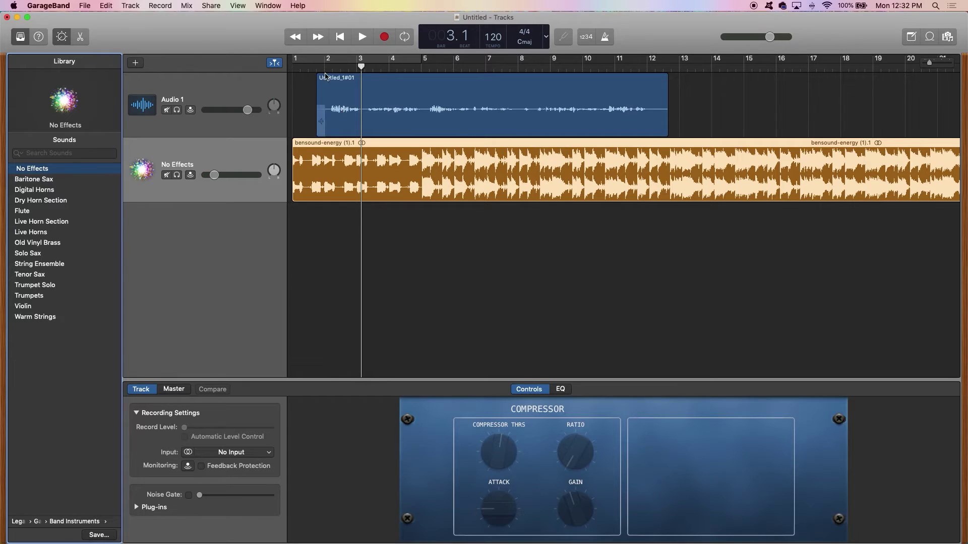
pyautogui.click(340, 37)
pyautogui.click(363, 37)
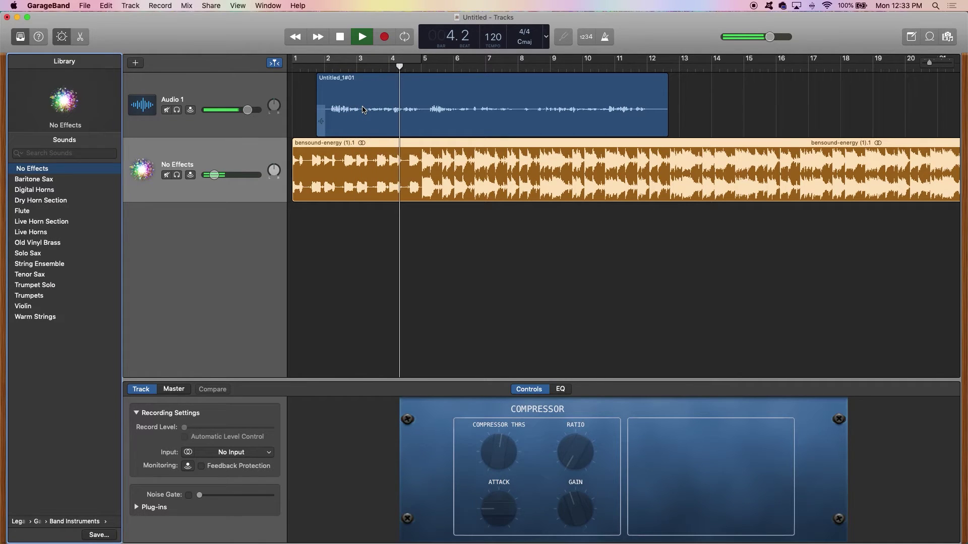
# Set the Audio 1 voiceover to +2.4 dB and the music track to -37 dB, then rewind.
pyautogui.click(248, 111)
pyautogui.moveTo(248, 114); pyautogui.dragTo(251, 113)
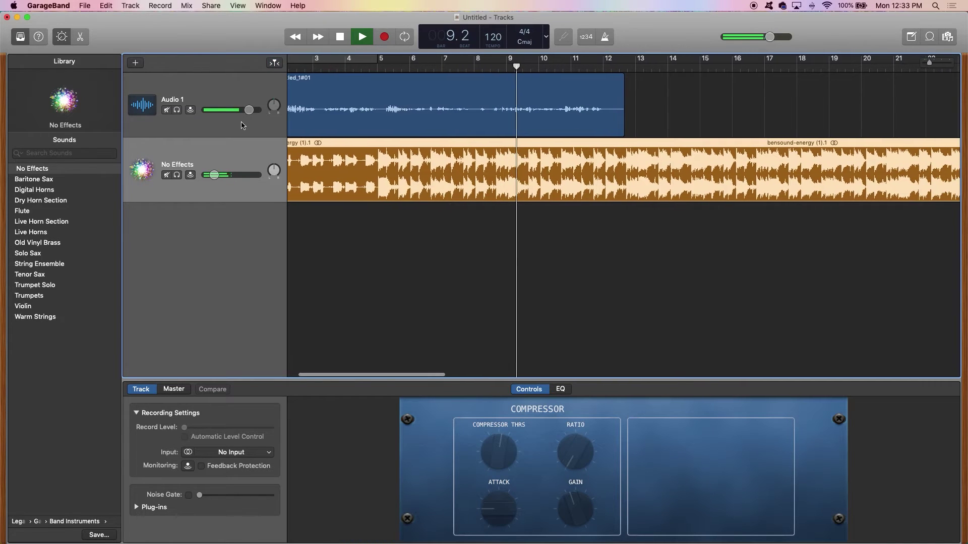
pyautogui.moveTo(214, 175); pyautogui.dragTo(208, 175)
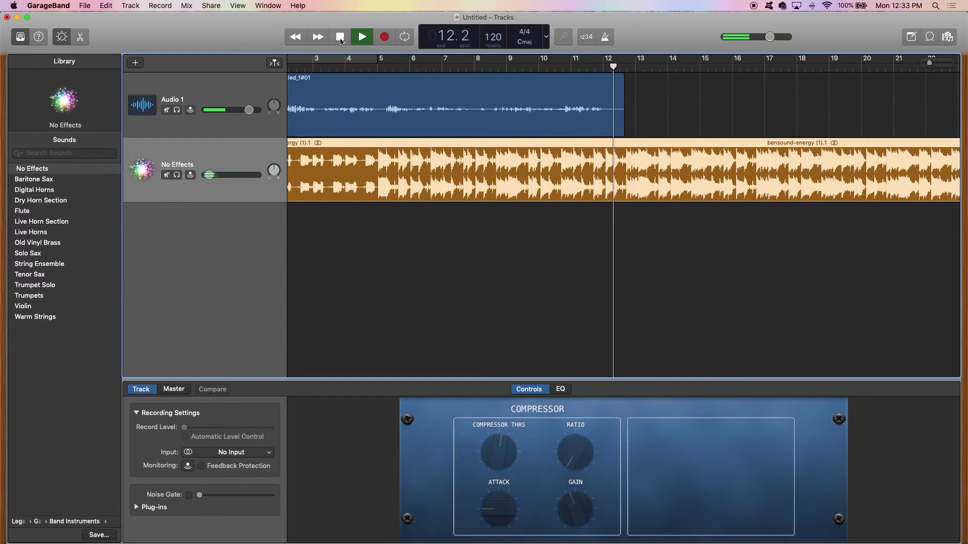
pyautogui.click(340, 39)
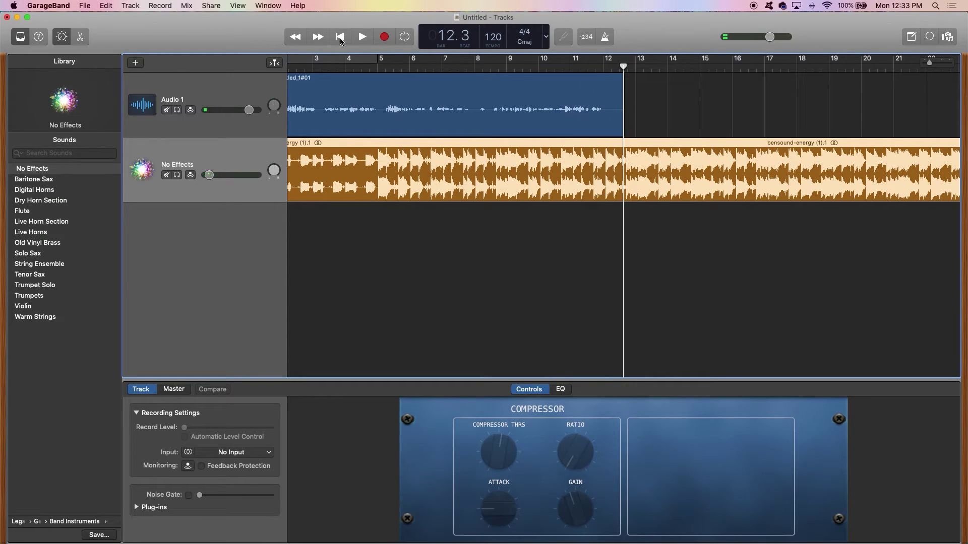
pyautogui.click(340, 39)
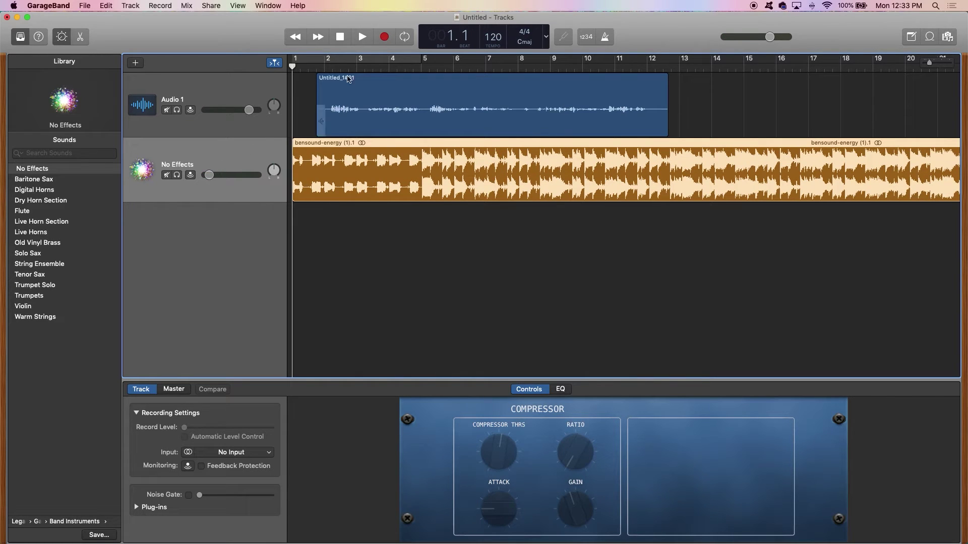
# Play back the rebalanced mix from bar 1, then park the playhead at bar 13.
pyautogui.moveTo(249, 109); pyautogui.dragTo(250, 110)
pyautogui.click(362, 36)
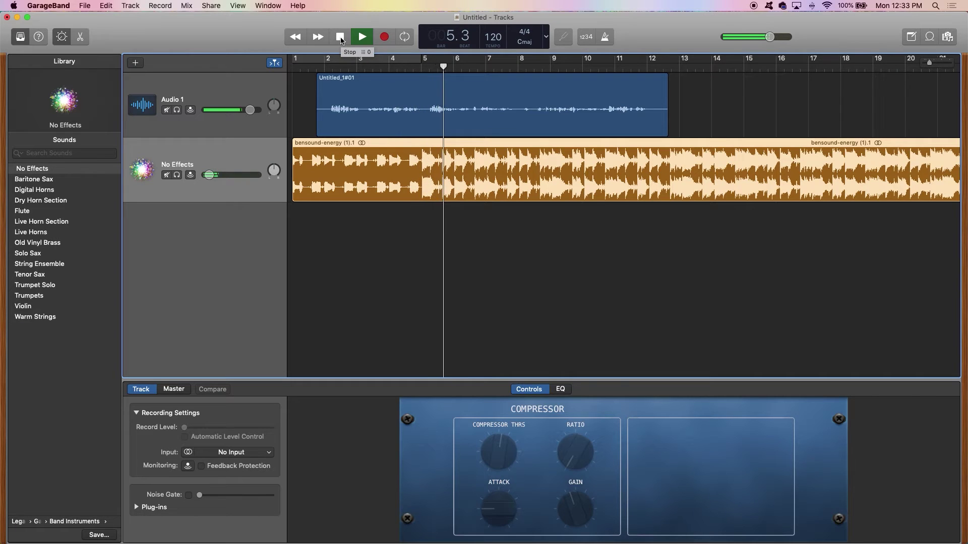
pyautogui.click(340, 40)
pyautogui.moveTo(450, 67); pyautogui.dragTo(679, 67)
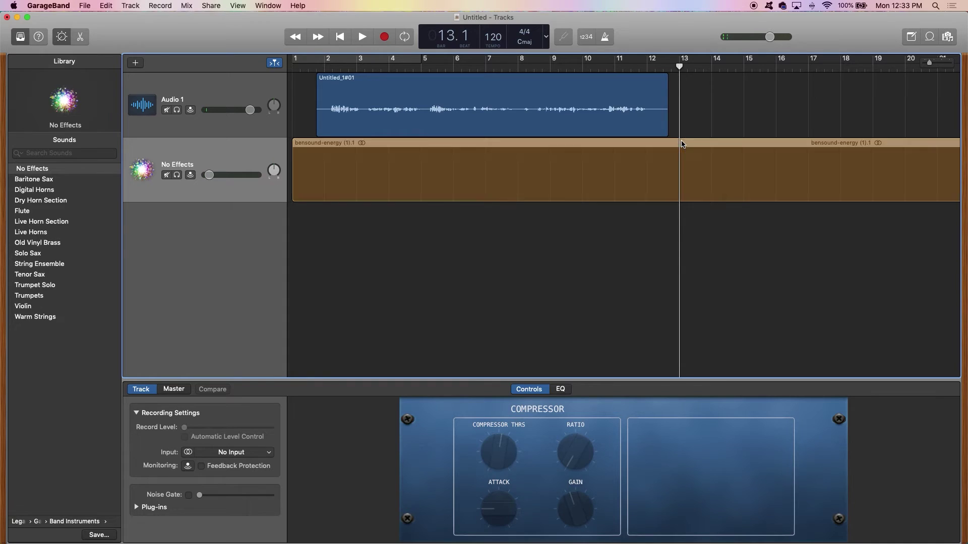
# Split the music region at the bar 13 playhead and delete the part after it.
pyautogui.click(160, 5)
pyautogui.moveTo(131, 7)
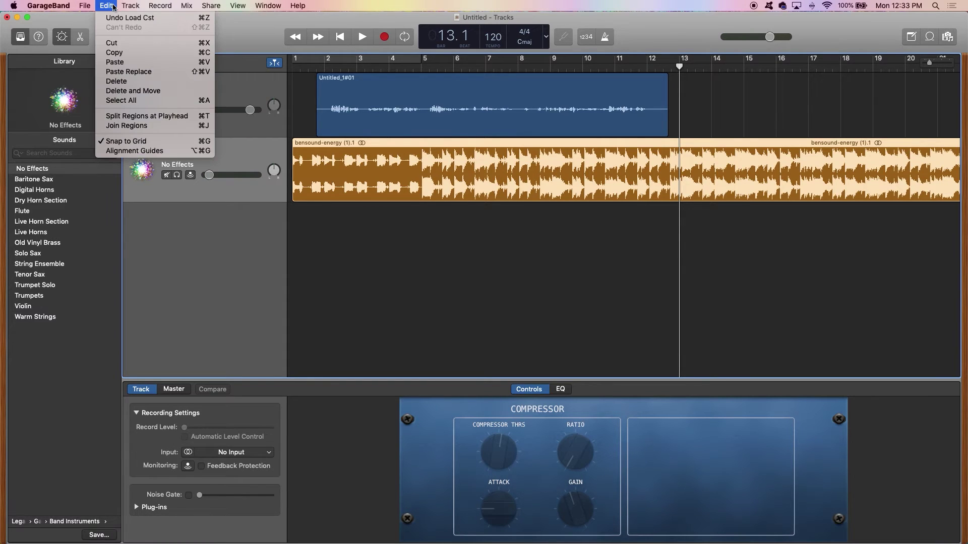
pyautogui.click(150, 118)
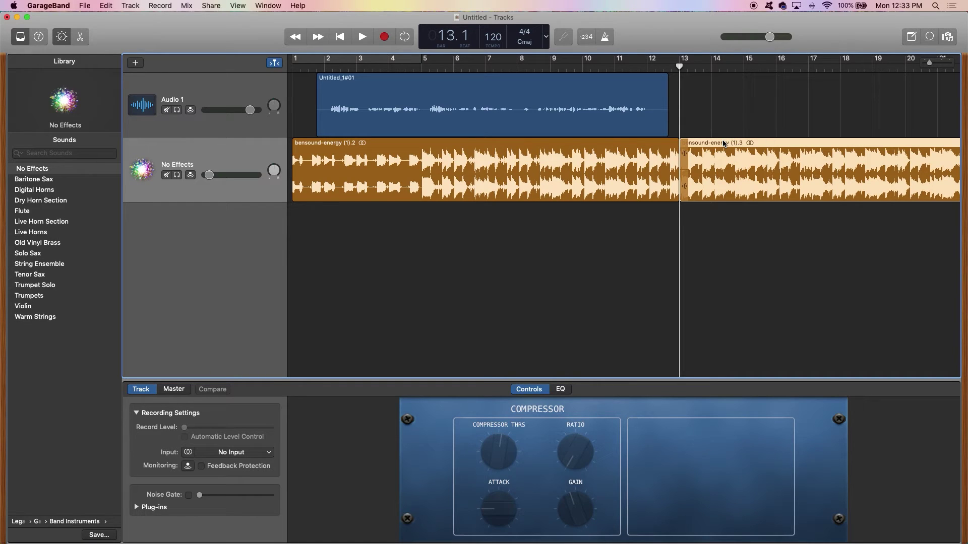
pyautogui.press('Delete')
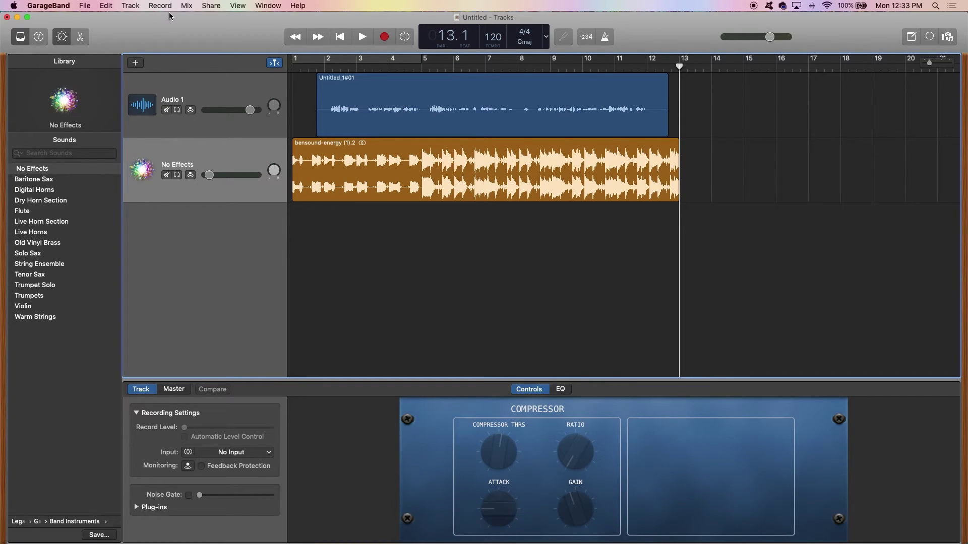
# Select the remaining bensound-energy (1).2 region and look for a fade-out command in the Mix menu.
pyautogui.click(619, 166)
pyautogui.click(133, 7)
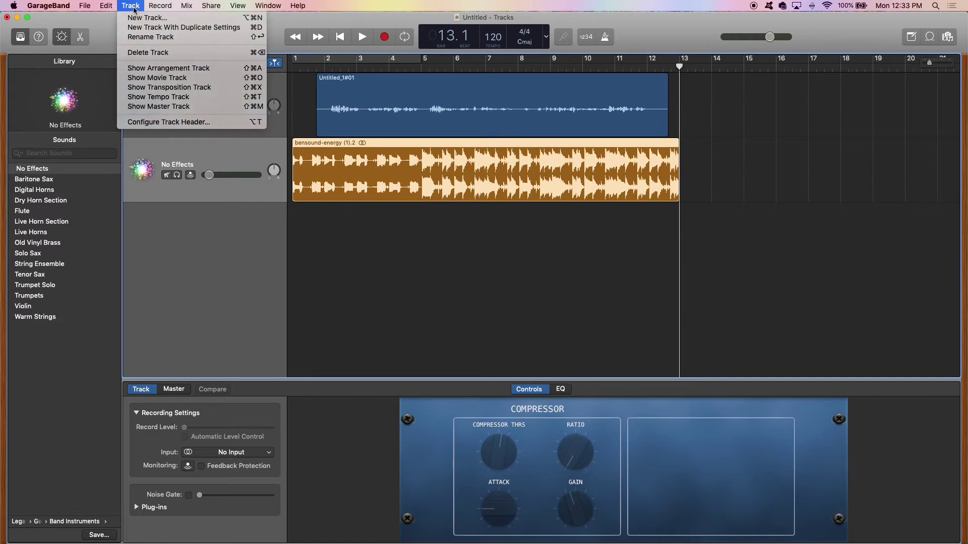
pyautogui.click(135, 8)
pyautogui.click(135, 8)
pyautogui.click(135, 8)
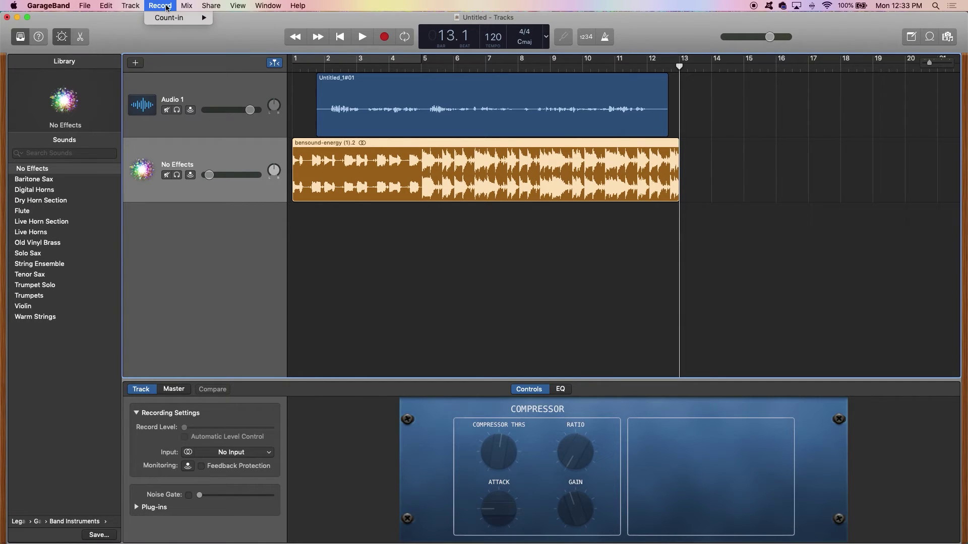
pyautogui.click(196, 7)
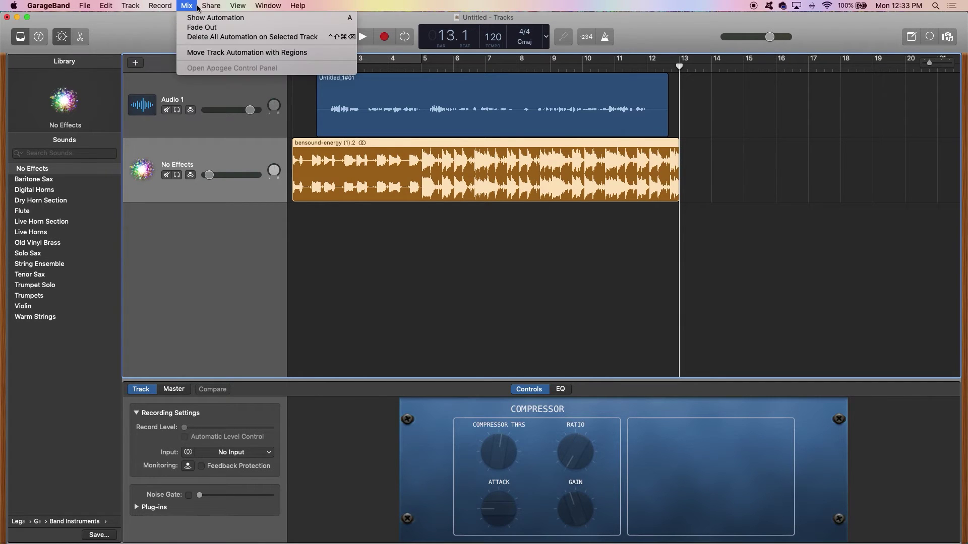
# Add a Mix > Fade Out and adjust the points of its volume curve.
pyautogui.click(211, 29)
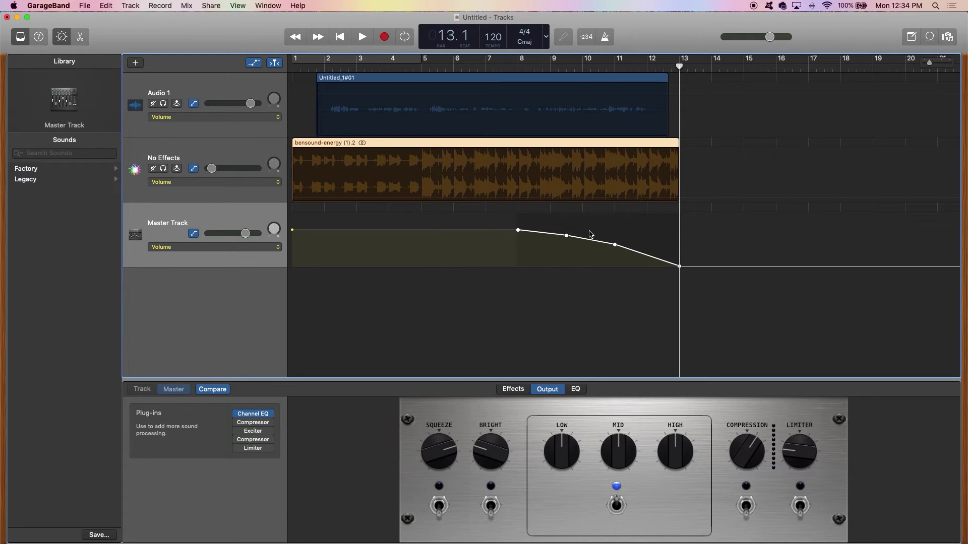
pyautogui.moveTo(677, 265)
pyautogui.mouseDown()
pyautogui.moveTo(689, 237)
pyautogui.moveTo(676, 265)
pyautogui.mouseUp()
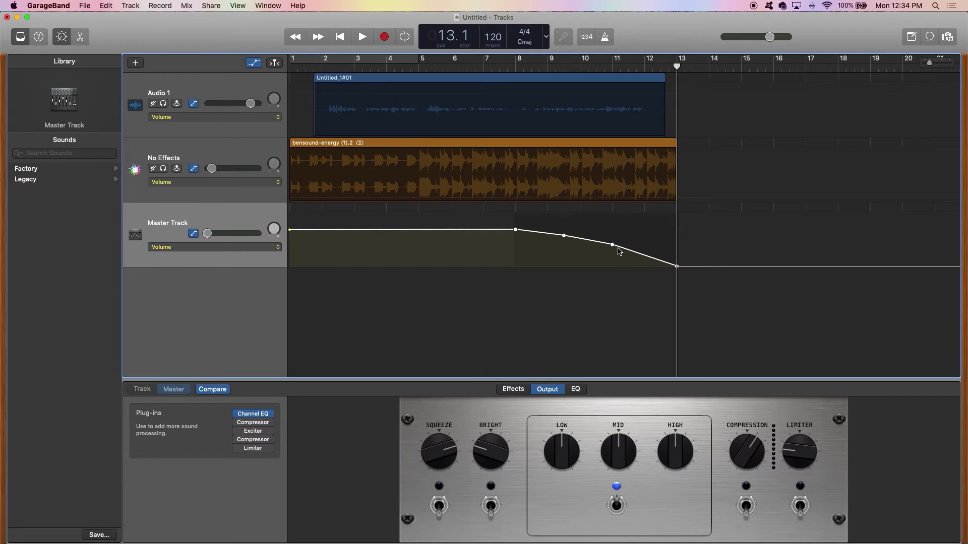
pyautogui.moveTo(614, 247); pyautogui.dragTo(613, 246)
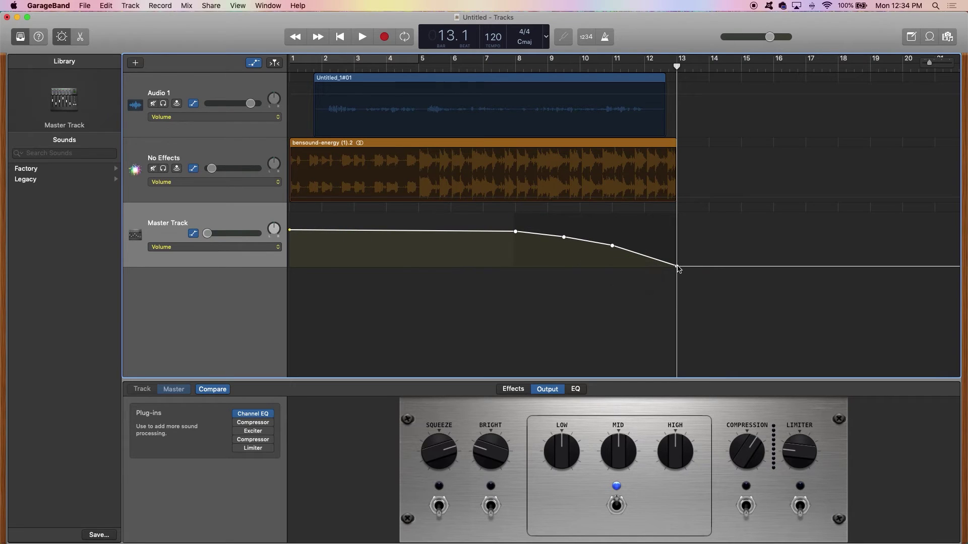
pyautogui.click(677, 266)
pyautogui.moveTo(677, 266); pyautogui.dragTo(677, 267)
# Delete all automation from the Master Track so its volume stays flat.
pyautogui.click(193, 235)
pyautogui.click(193, 235)
pyautogui.rightClick(208, 212)
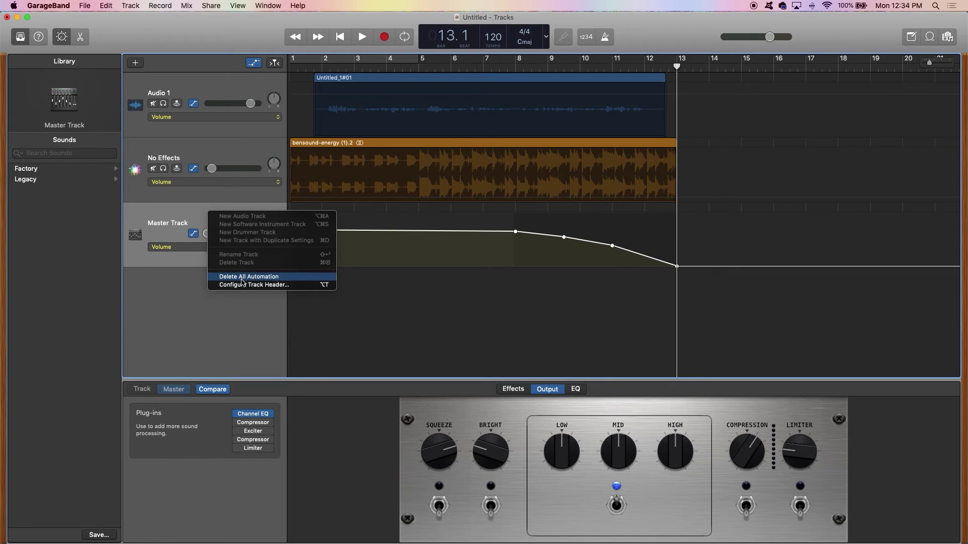
pyautogui.click(242, 281)
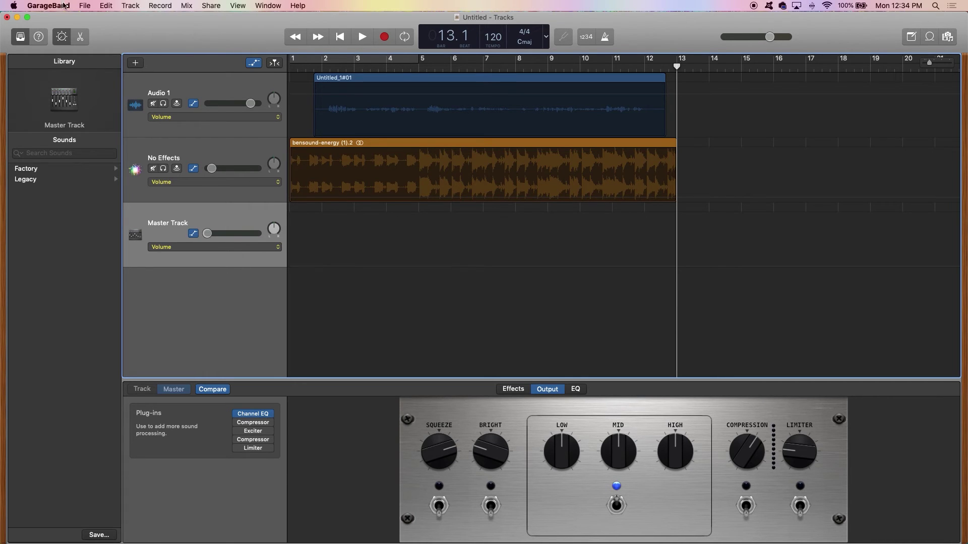
# Open the Export Song to Disk dialog from File > Share.
pyautogui.click(84, 6)
pyautogui.click(84, 6)
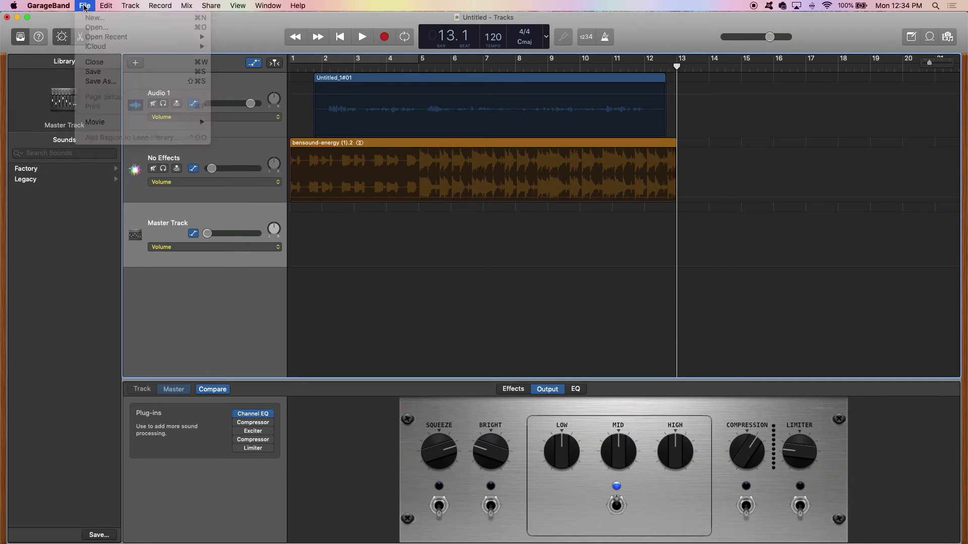
pyautogui.click(211, 5)
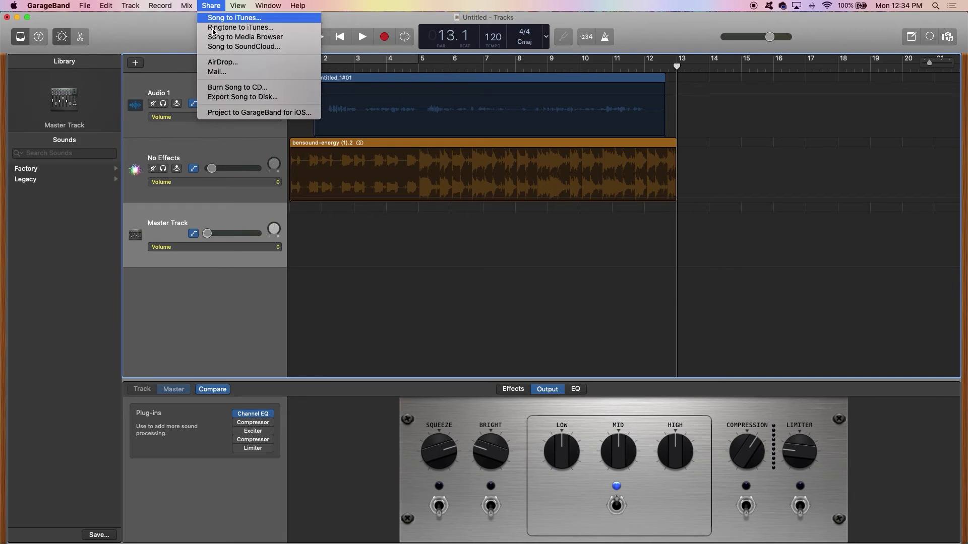
pyautogui.click(228, 100)
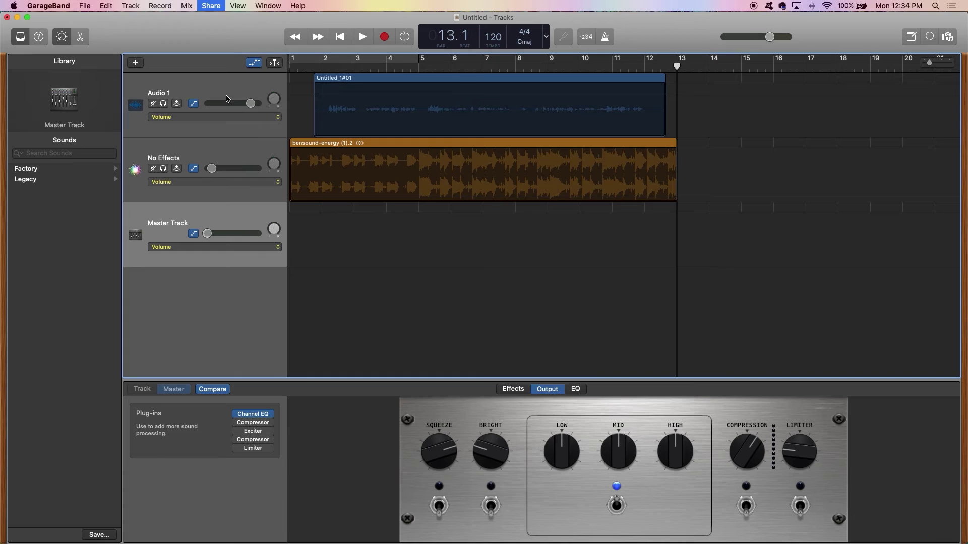
# Name the export 'My NEw Podcast Intro', set a 256 kBit/s MP3 on the Desktop, then cancel.
pyautogui.write('M')
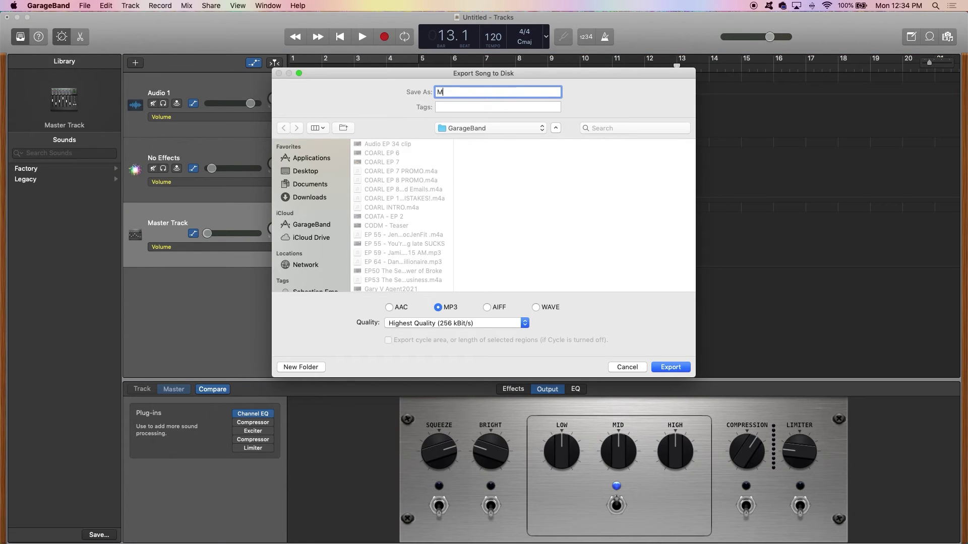
pyautogui.write('y NEw Poca')
pyautogui.press('BackSpace')
pyautogui.press('BackSpace')
pyautogui.write('dc')
pyautogui.click(297, 171)
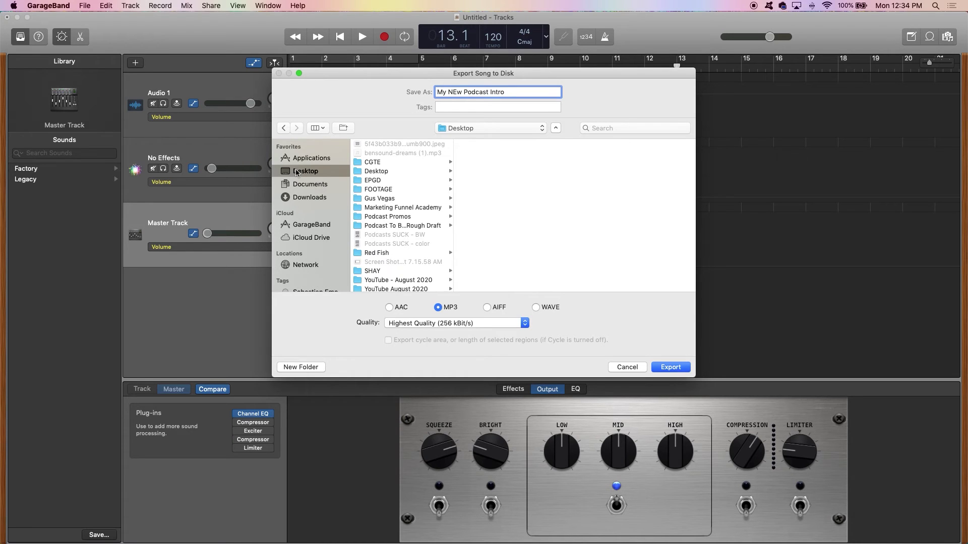
pyautogui.click(638, 367)
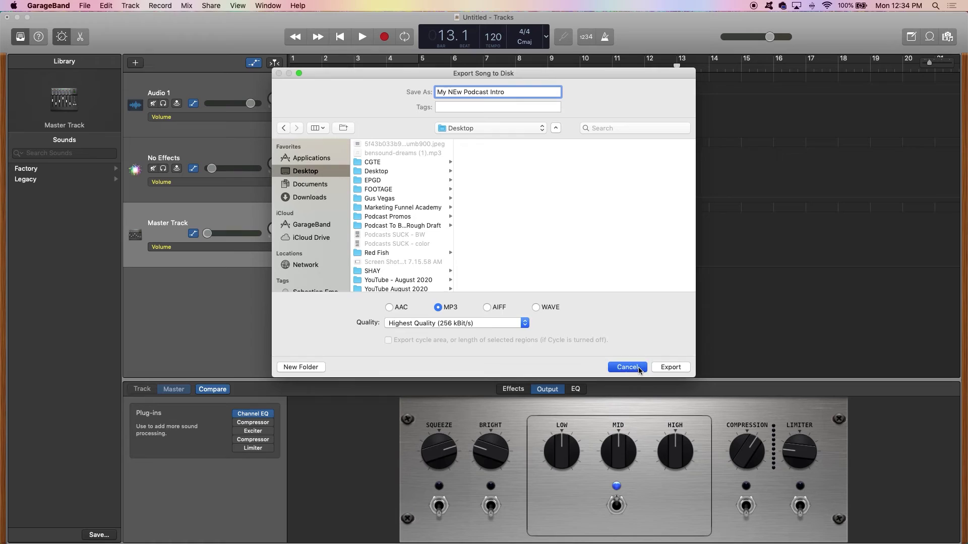